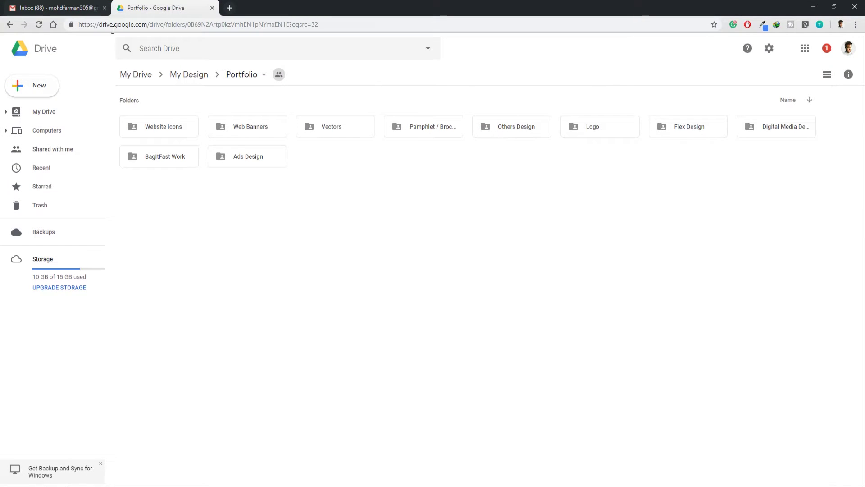
Close the Gmail inbox tab, then start a folder upload into Portfolio and cancel it
left_click(104, 8)
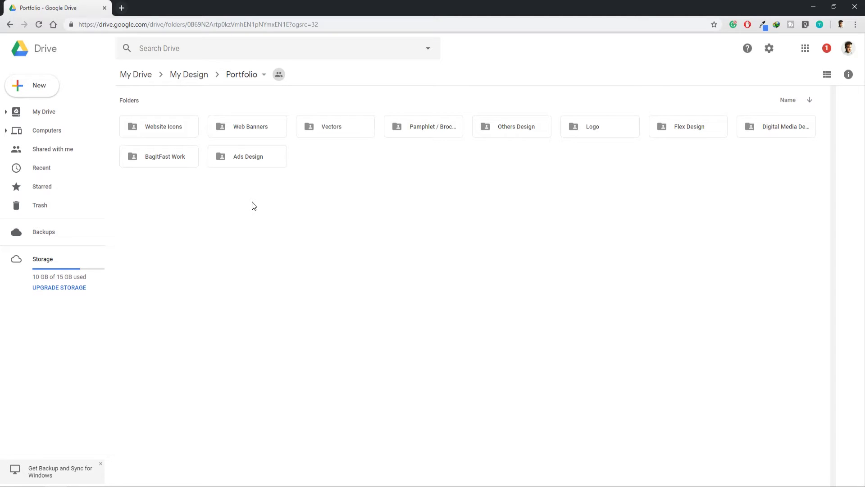
right_click(342, 182)
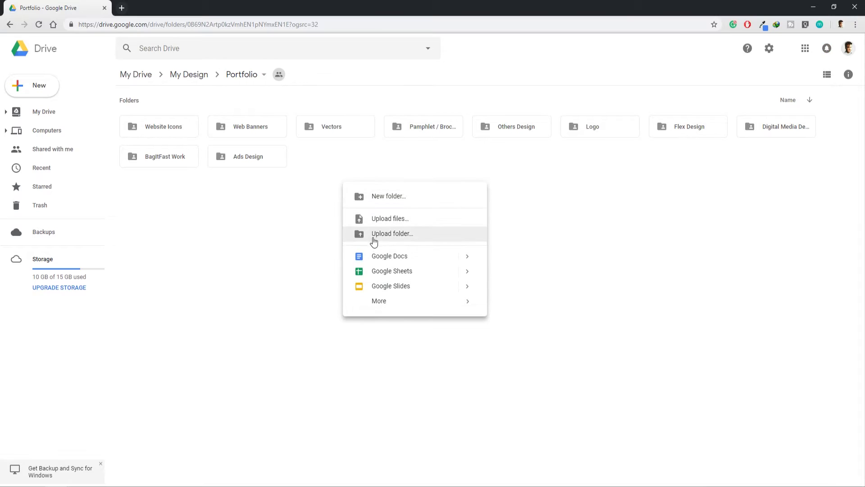
left_click(405, 234)
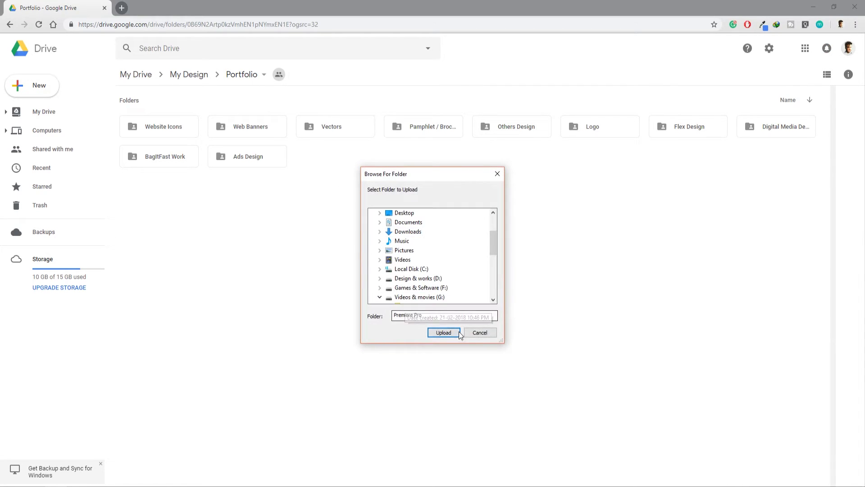
left_click(478, 333)
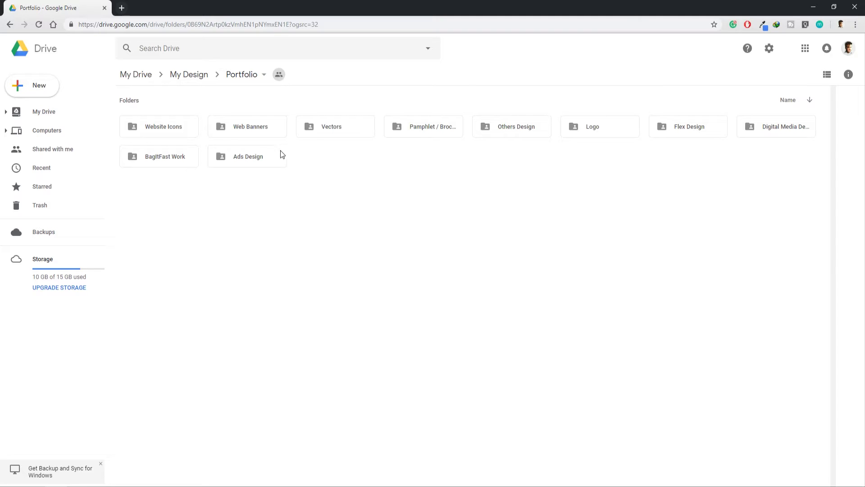
double_click(241, 131)
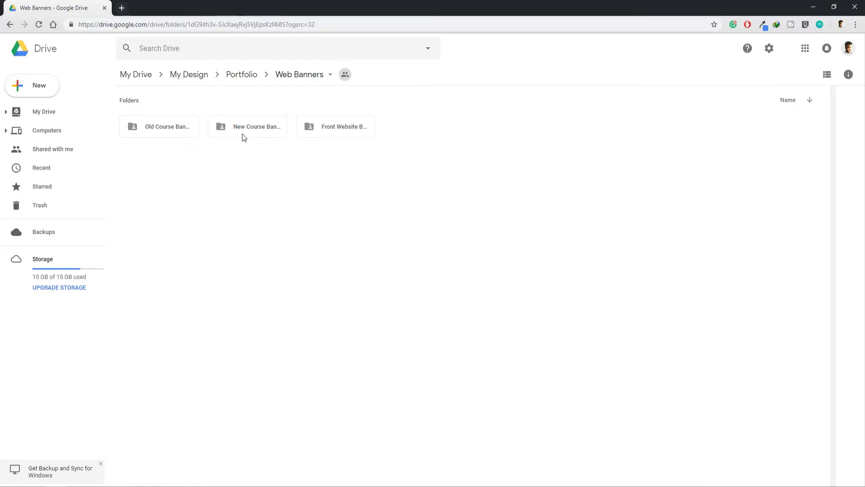
double_click(335, 130)
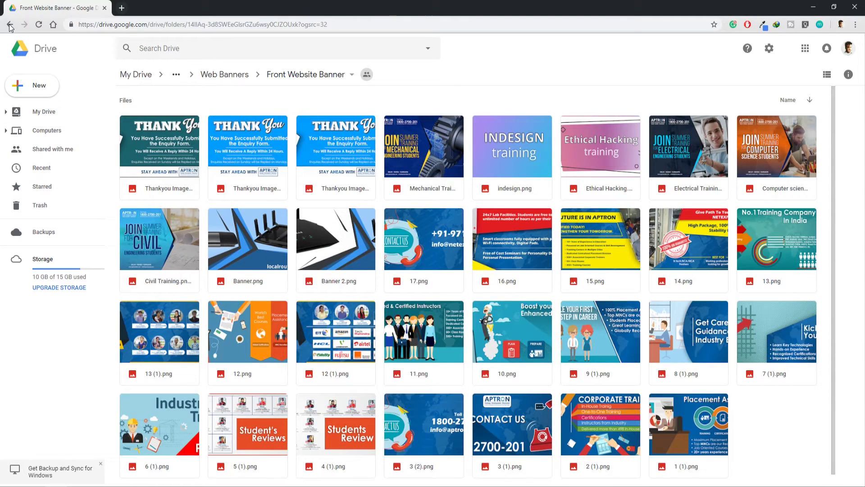
left_click(10, 25)
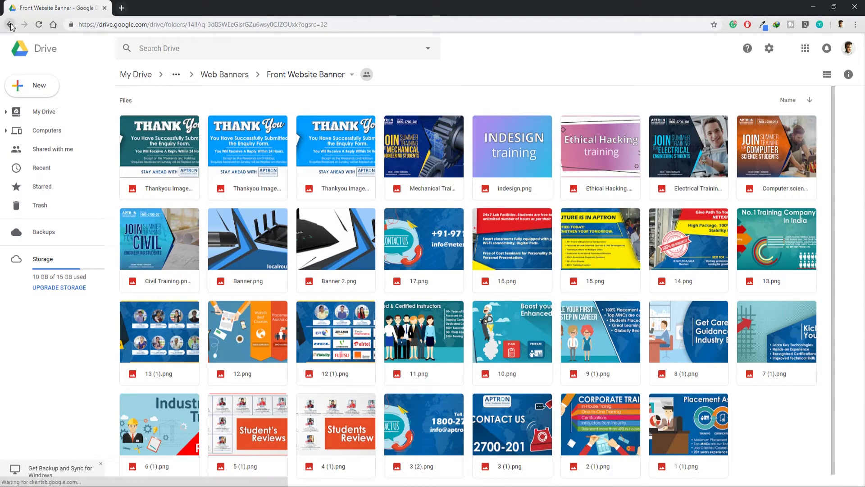
left_click(9, 24)
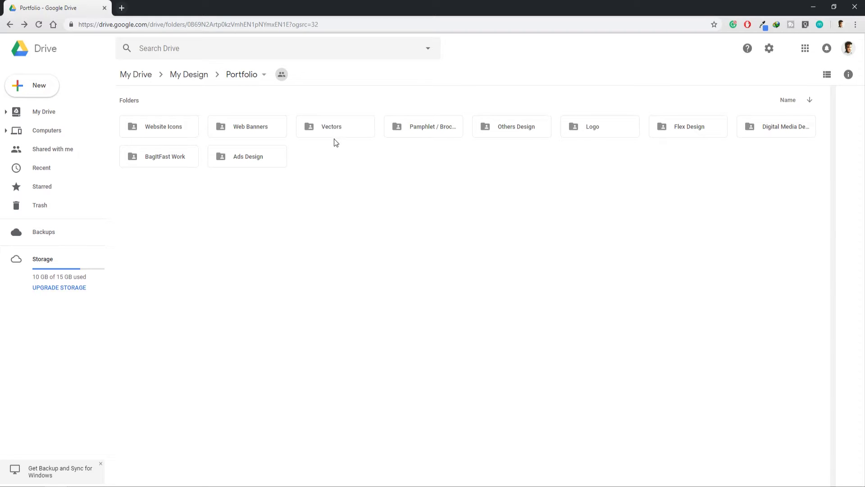
Create a new folder named 'Sample' inside Portfolio
right_click(323, 154)
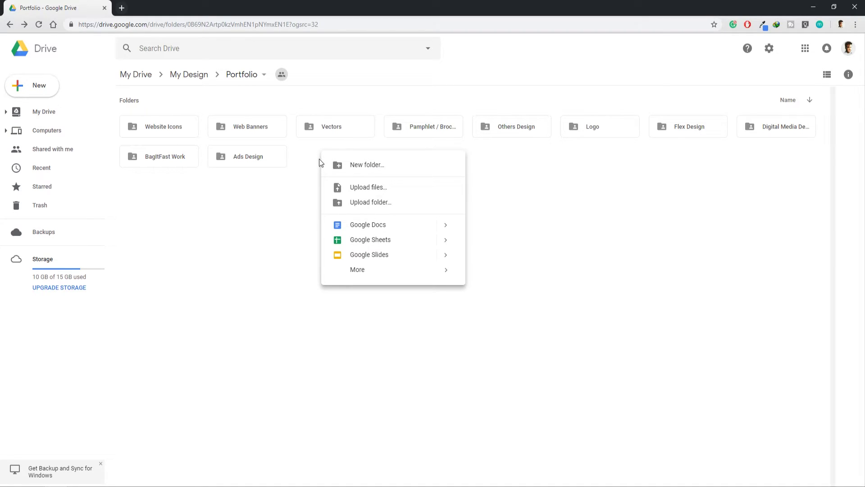
left_click(320, 162)
left_click(344, 176)
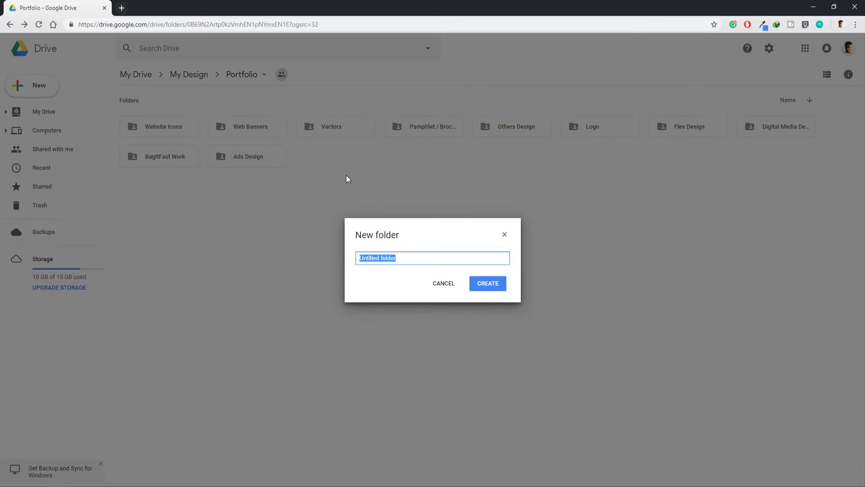
type("Sample")
key("Return")
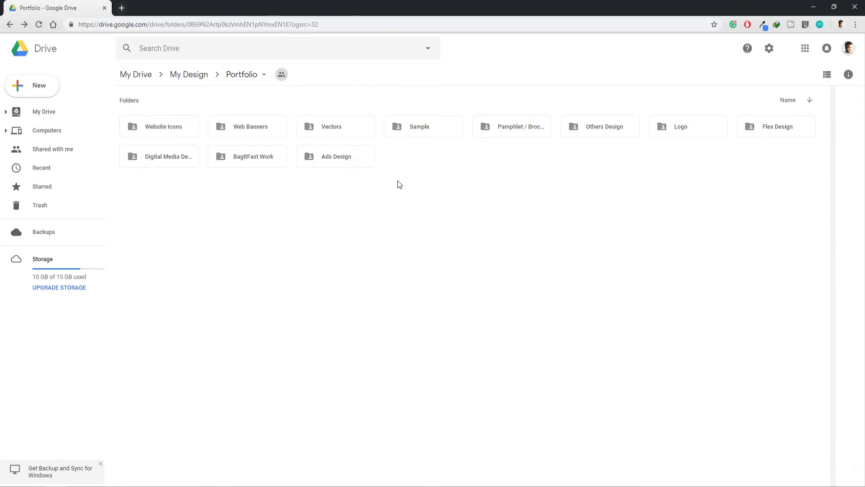
Upload the eight rendered videos into Sample, then return to Portfolio
double_click(412, 122)
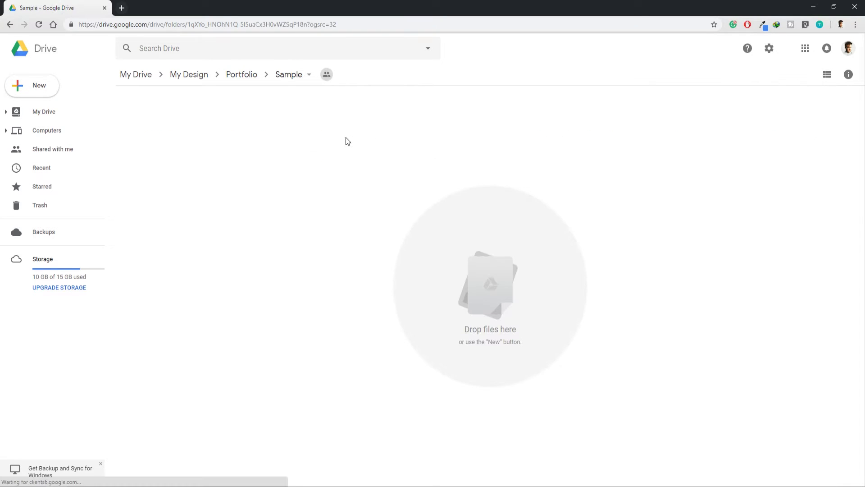
right_click(348, 133)
left_click(390, 169)
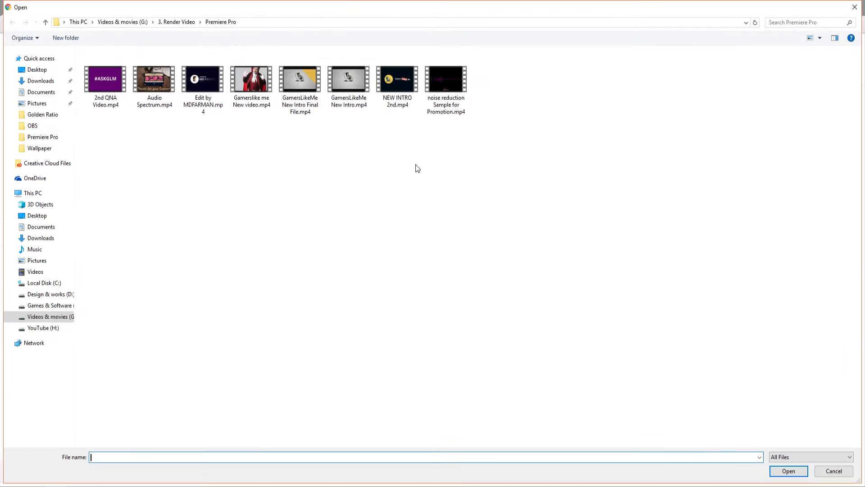
left_click(834, 469)
right_click(388, 225)
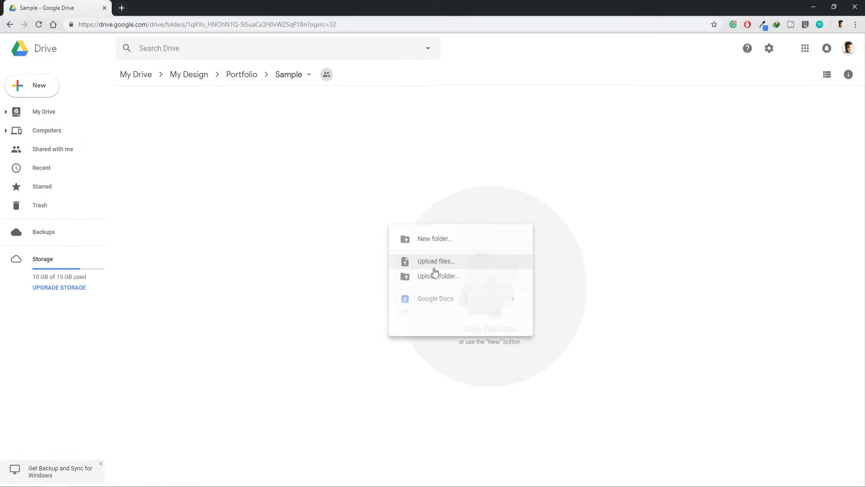
left_click(426, 260)
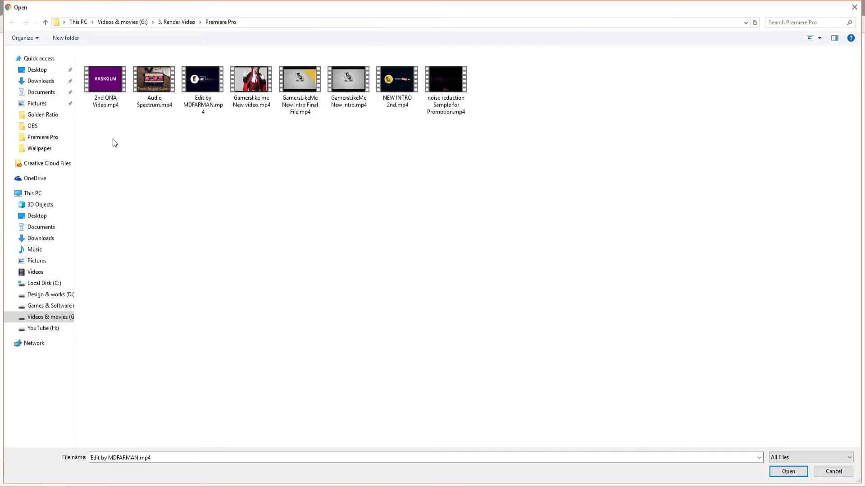
left_click_drag(109, 131, 504, 99)
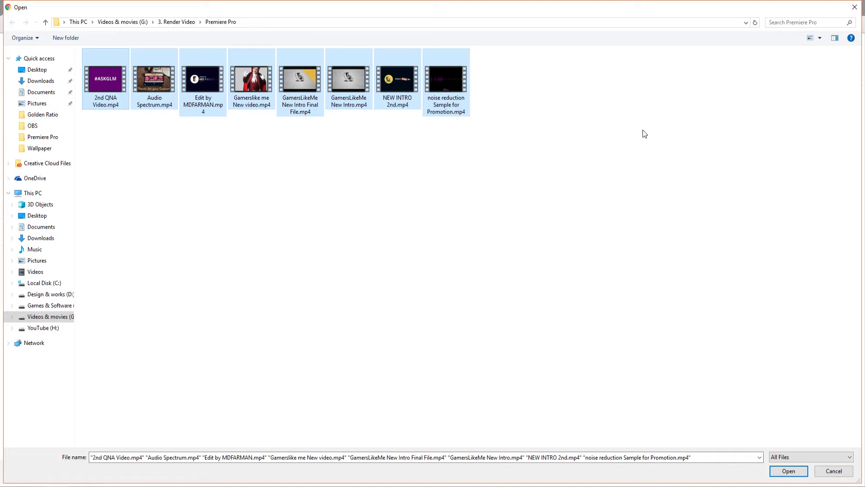
left_click(789, 470)
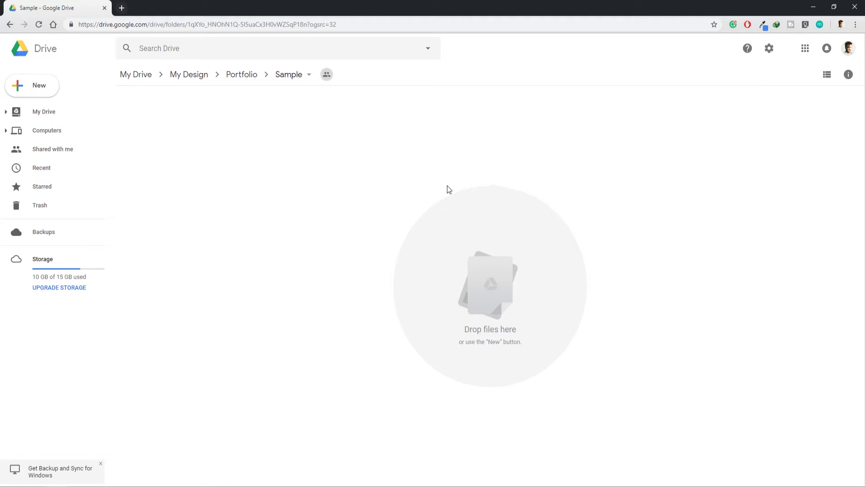
left_click(239, 75)
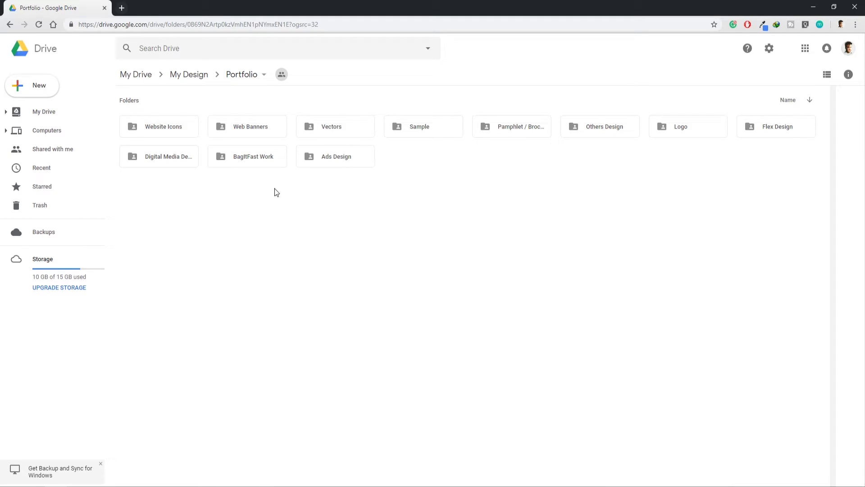
From My Design, get a shareable link for Portfolio so anyone with the link can view
left_click(235, 74)
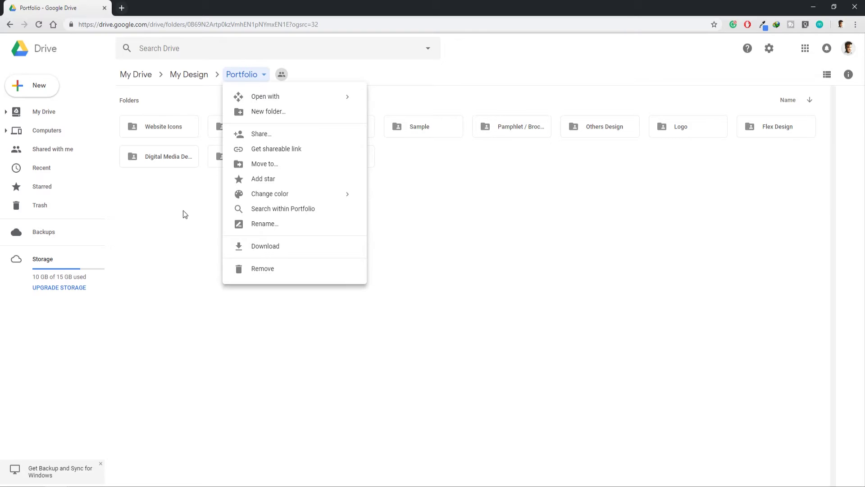
left_click(192, 148)
left_click(192, 74)
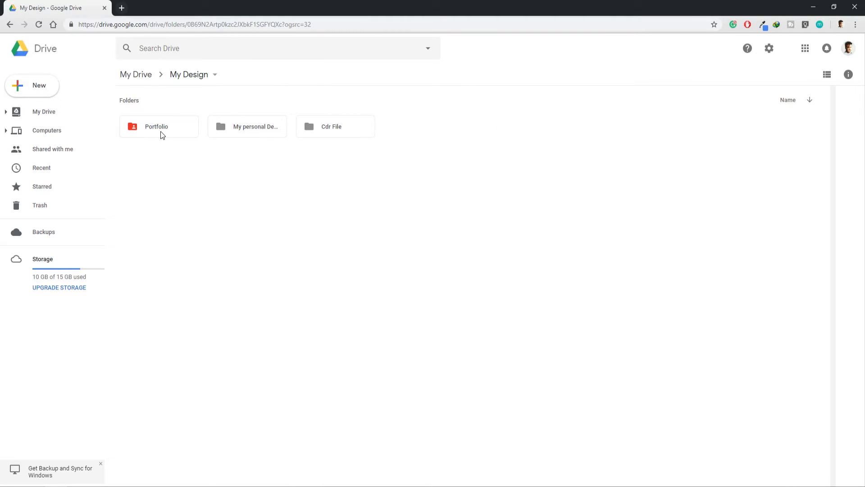
left_click(158, 130)
right_click(158, 128)
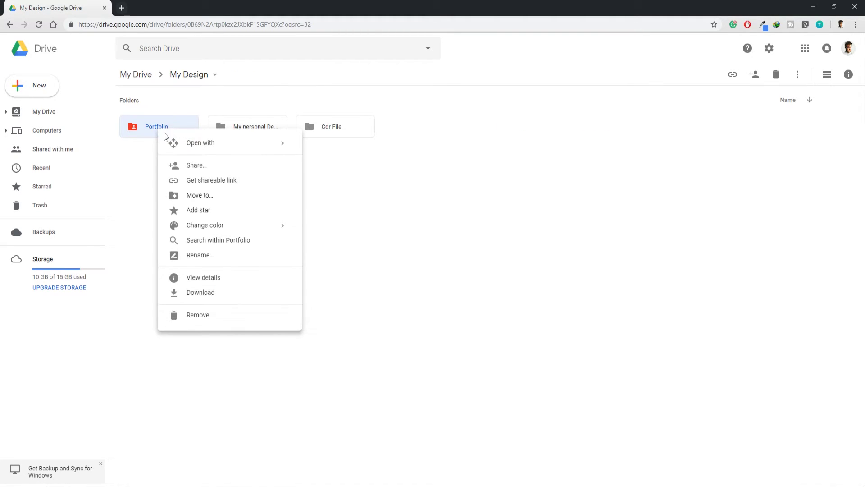
left_click(213, 180)
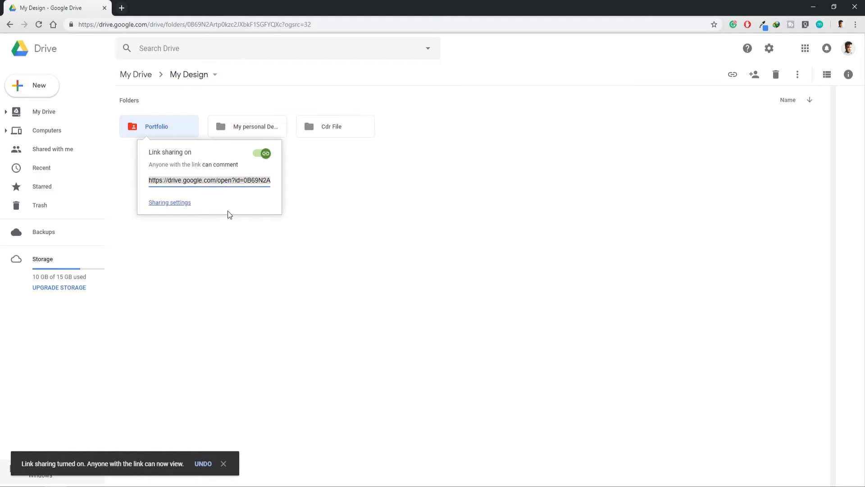
left_click(232, 253)
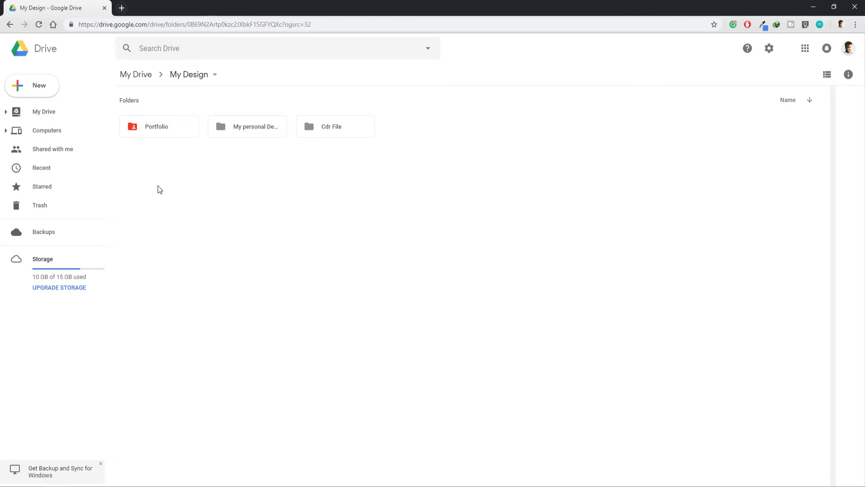
Load the pasted Portfolio share link in a new incognito window
key("ctrl+shift+n")
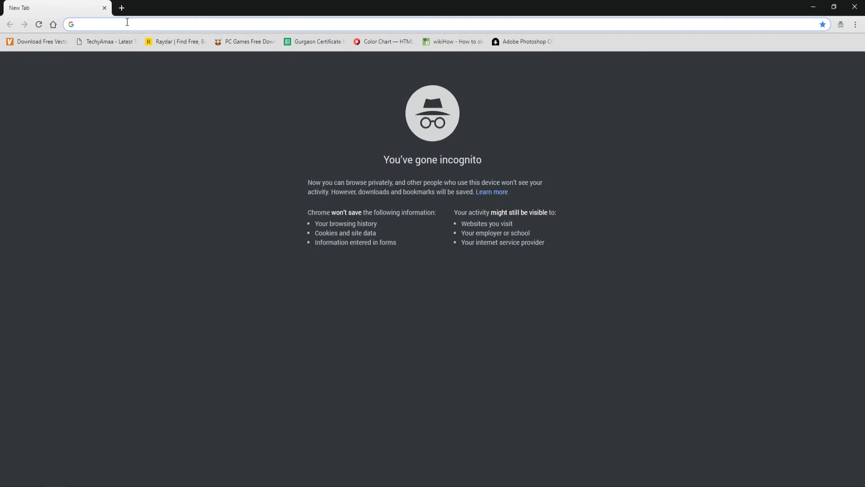
key("Return")
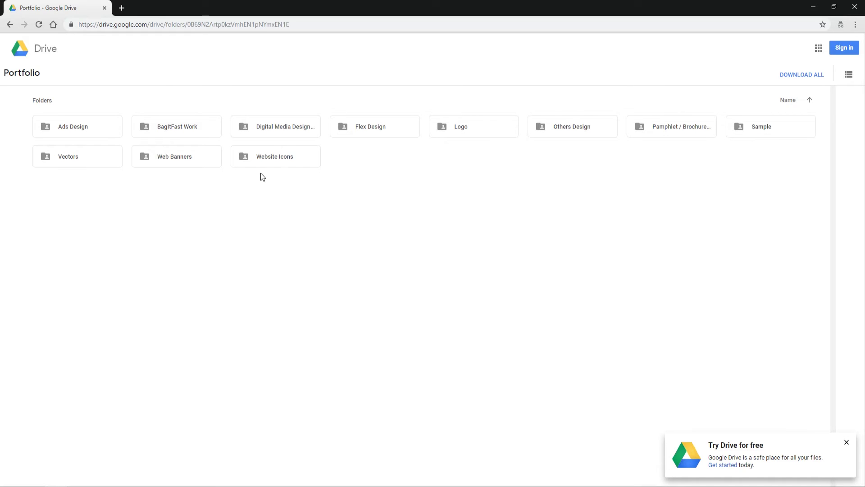
Close the 'Try Drive for free' toast in the bottom-right corner
left_click(846, 442)
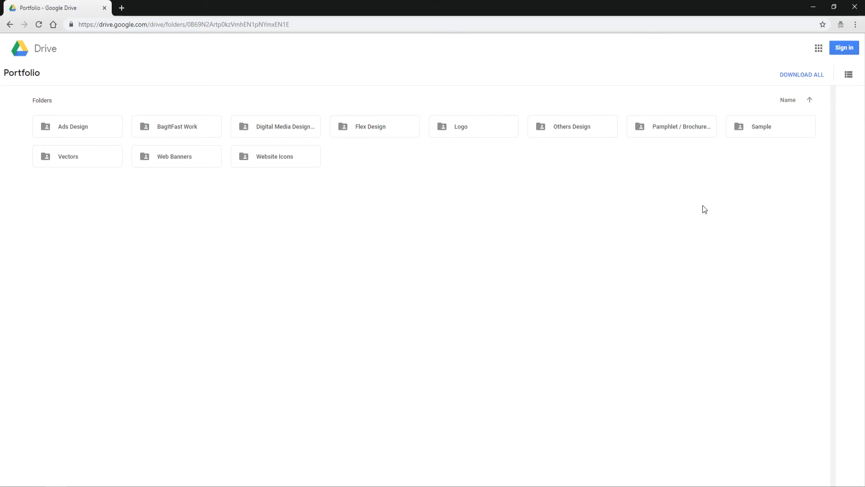
left_click_drag(308, 22, 174, 28)
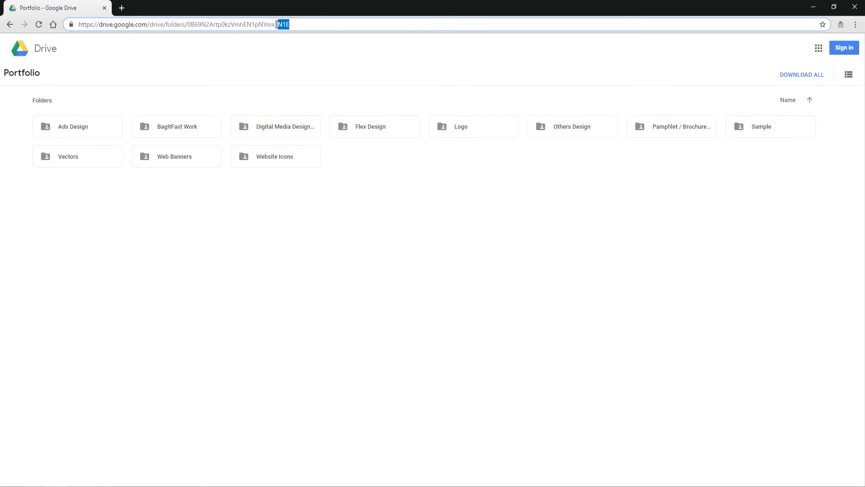
left_click(182, 25)
left_click_drag(188, 24, 286, 24)
left_click(297, 24)
left_click_drag(305, 24, 72, 24)
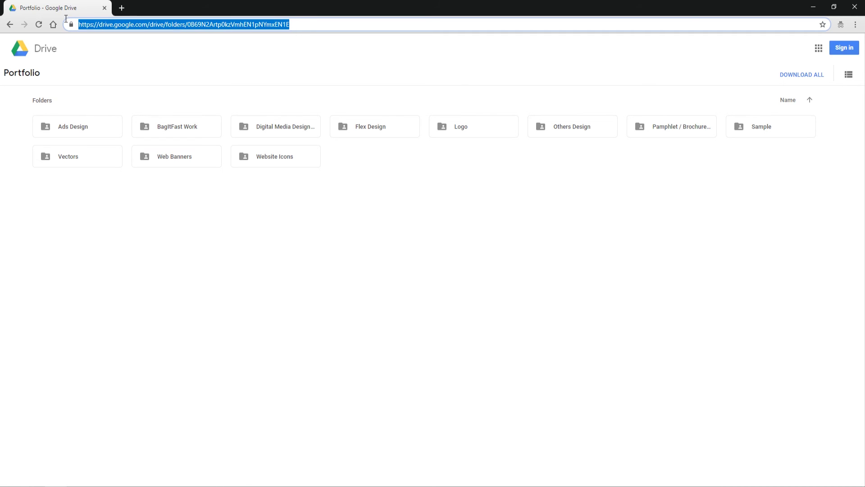
left_click(294, 23)
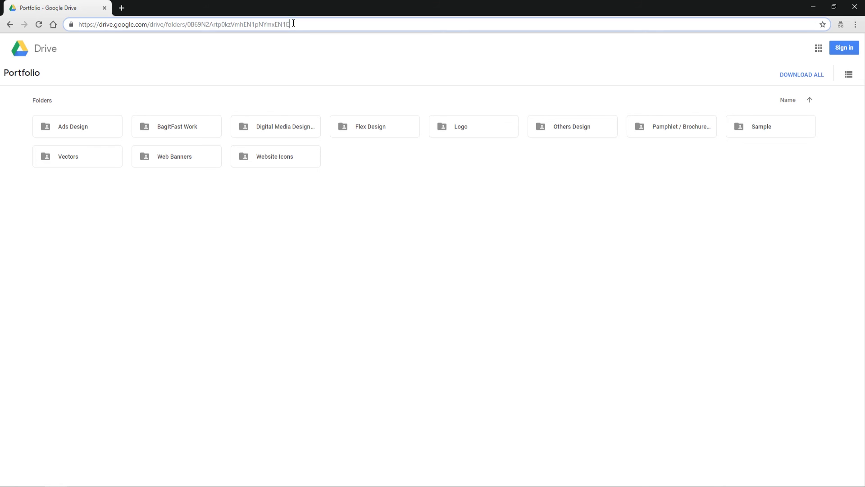